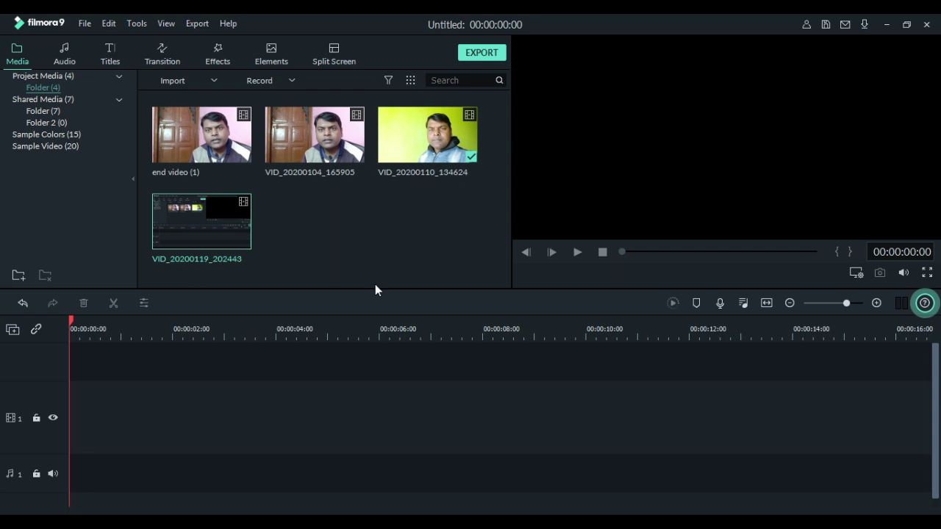
# Step: Place VID_20200110_134624 at the start of video track 1 without changing the project settings and preview it
pyautogui.moveTo(395, 154); pyautogui.dragTo(74, 427)
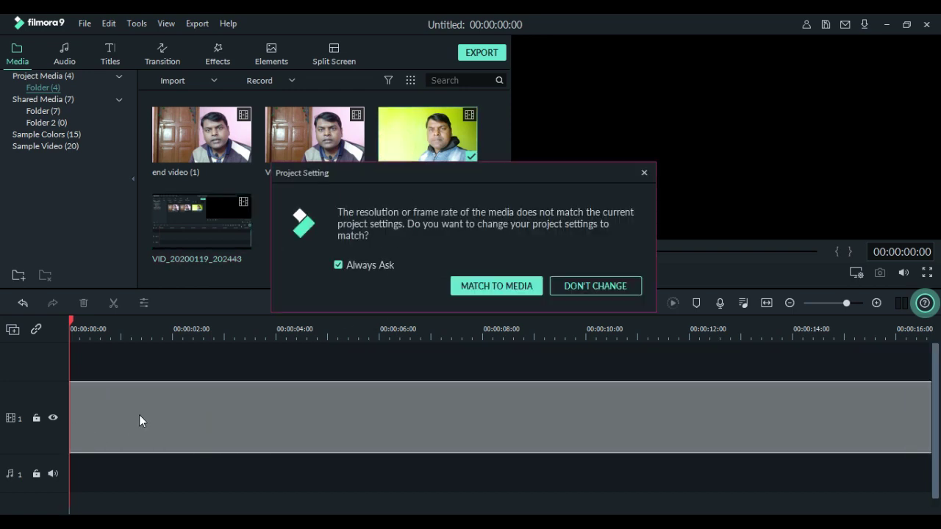
pyautogui.click(581, 286)
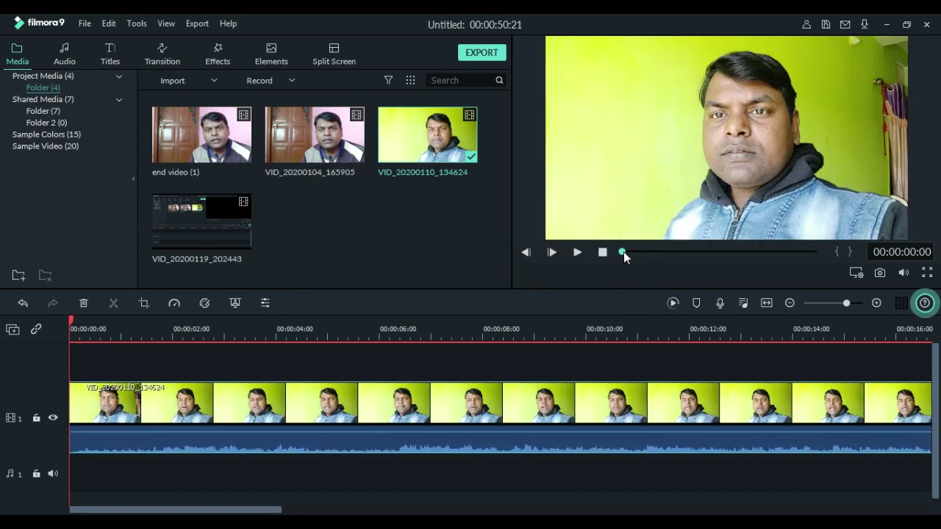
pyautogui.moveTo(843, 303); pyautogui.dragTo(839, 310)
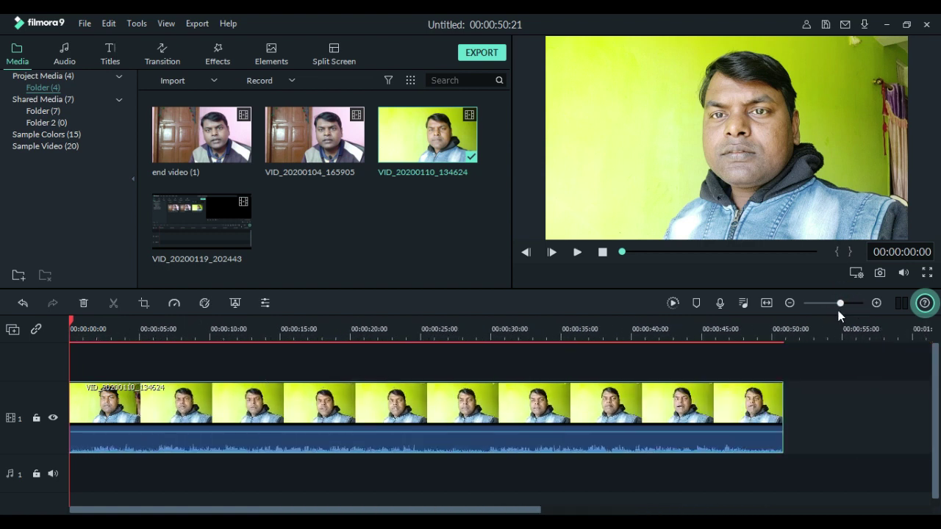
pyautogui.click(578, 252)
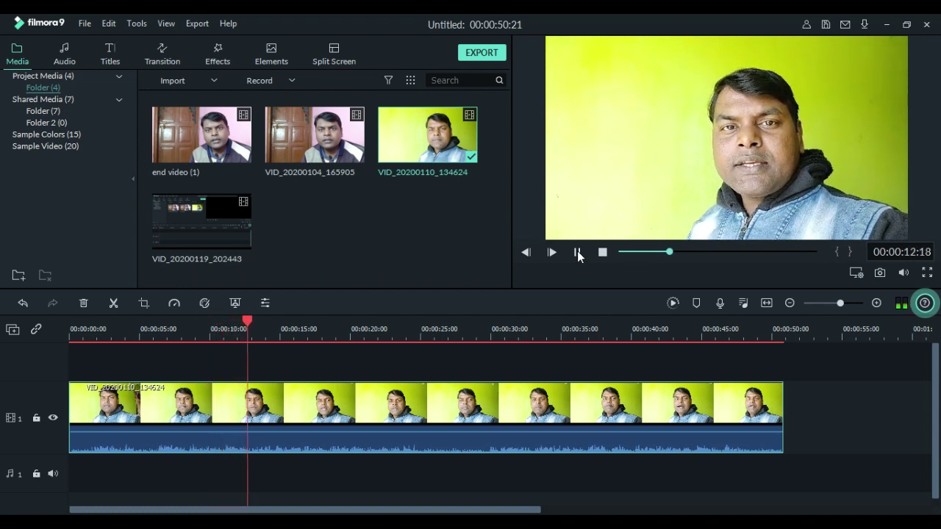
pyautogui.click(578, 254)
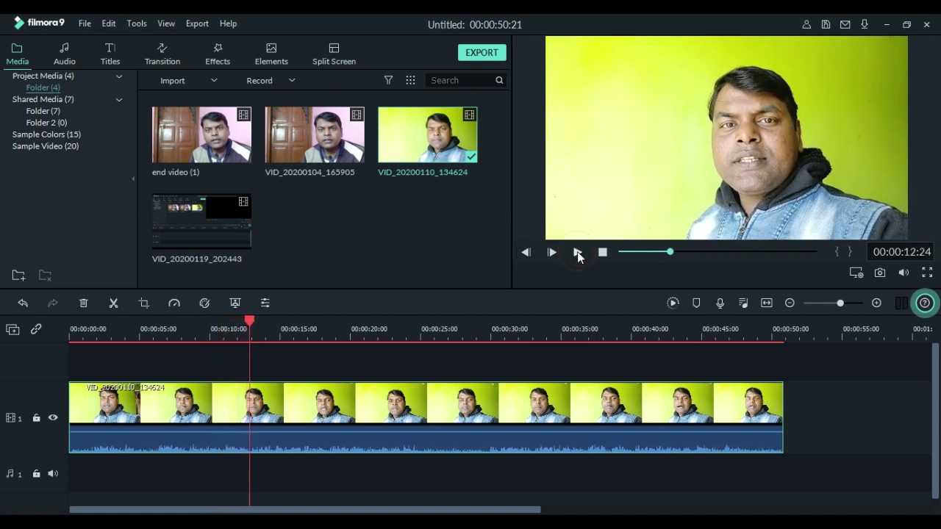
# Step: Add the Face-off effect from the Utility category to the track above the clip at about 4 seconds
pyautogui.click(215, 63)
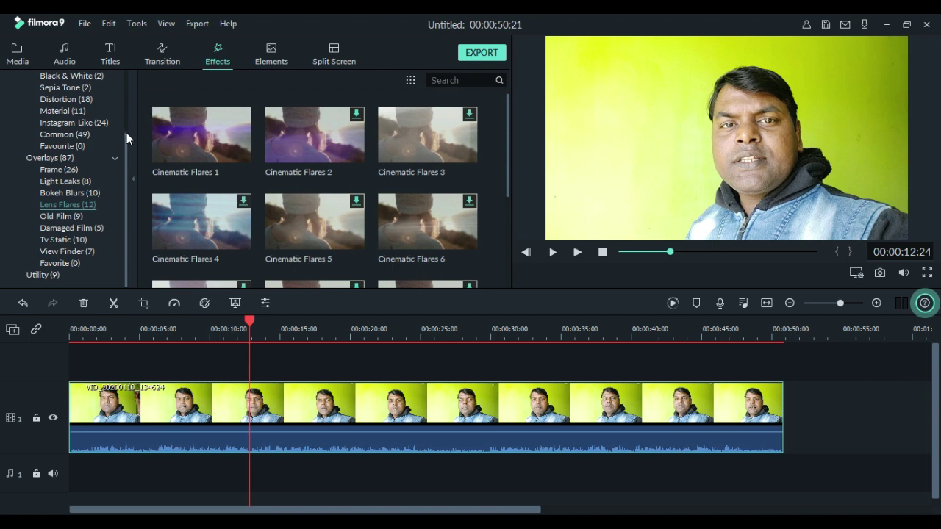
pyautogui.click(45, 276)
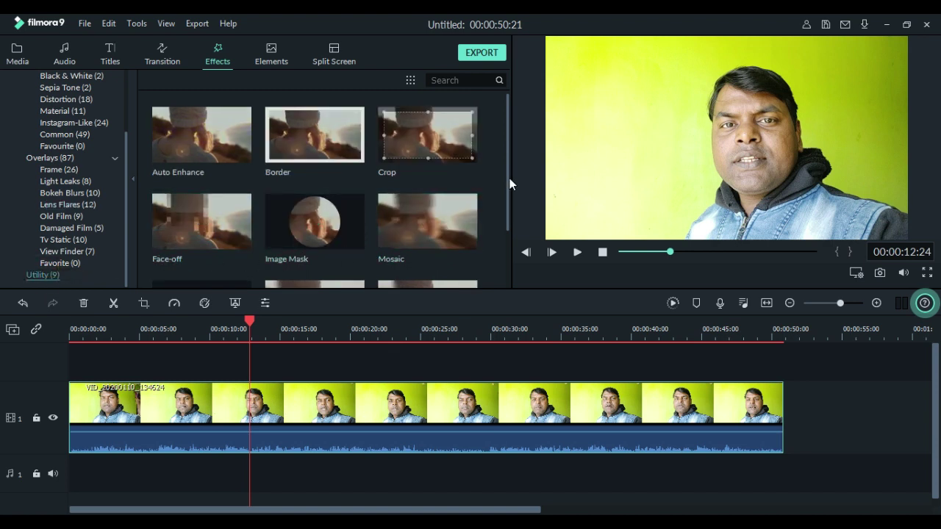
pyautogui.moveTo(509, 179)
pyautogui.mouseDown()
pyautogui.moveTo(506, 238)
pyautogui.moveTo(510, 163)
pyautogui.mouseUp()
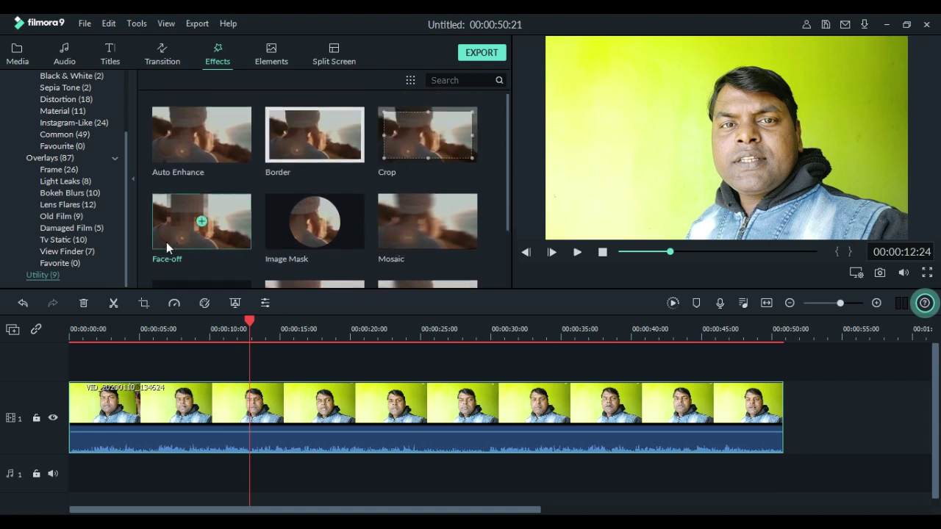
pyautogui.moveTo(178, 225); pyautogui.dragTo(126, 359)
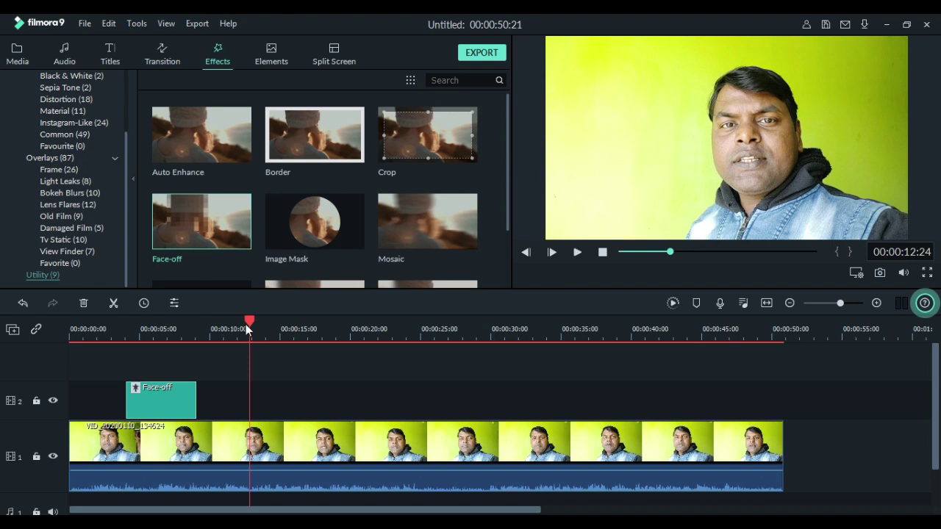
# Step: Play the section from about 3 seconds to past the end of the Face-off effect to review the face mosaic
pyautogui.moveTo(252, 322); pyautogui.dragTo(116, 327)
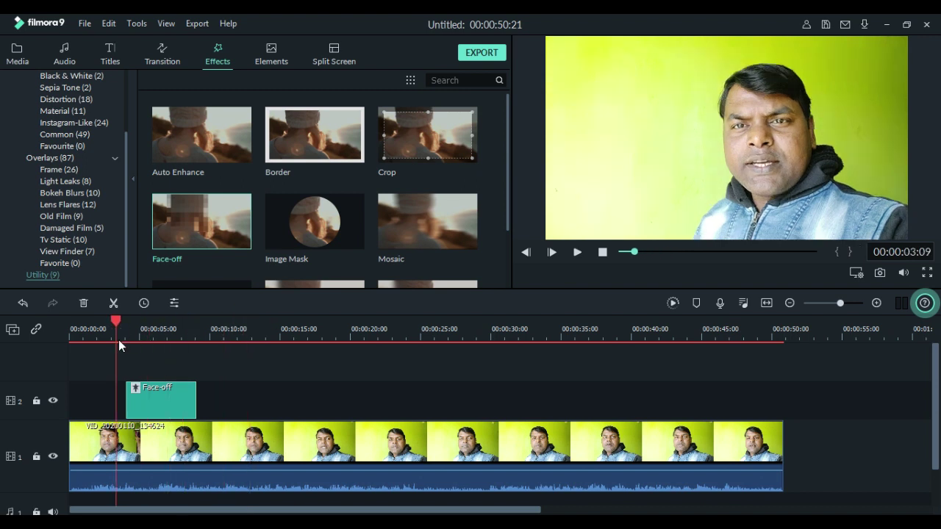
pyautogui.click(578, 254)
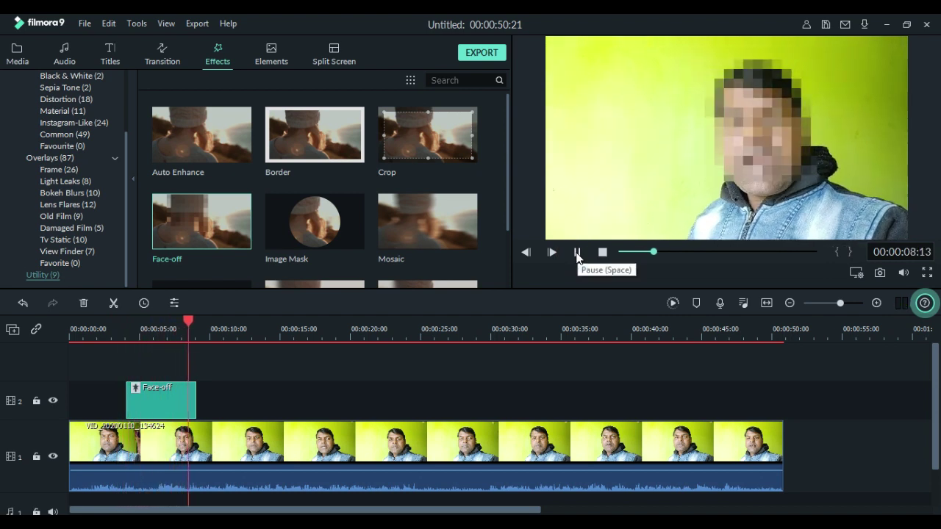
pyautogui.click(577, 254)
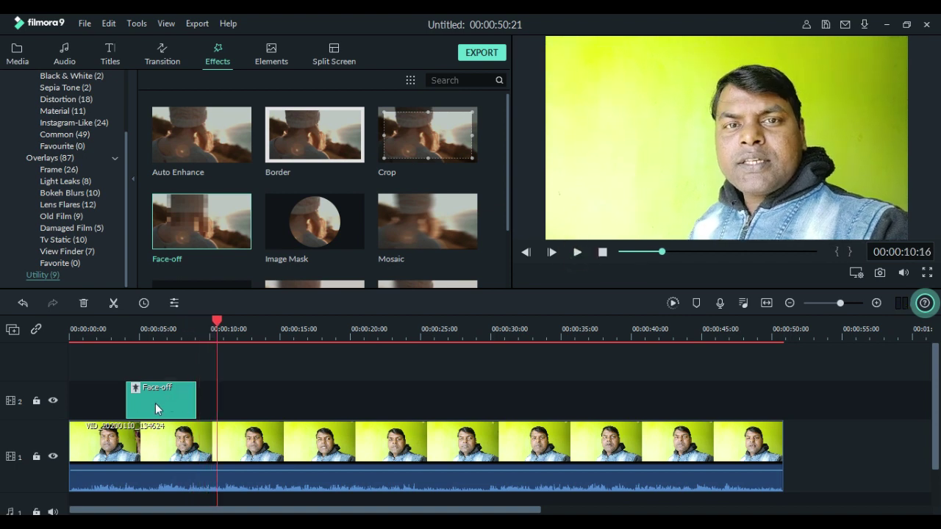
pyautogui.moveTo(216, 323); pyautogui.dragTo(169, 328)
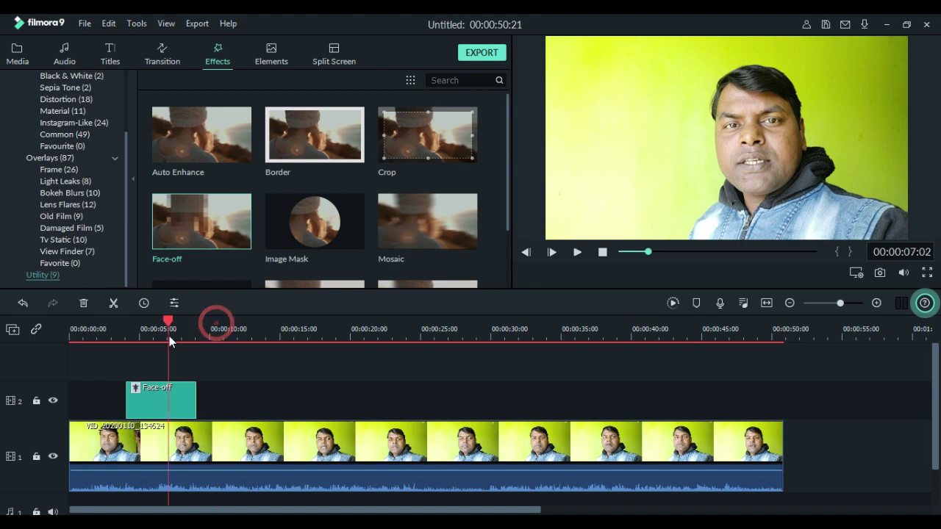
# Step: Lengthen the Face-off effect on track 2 so that it ends at about 14 seconds
pyautogui.moveTo(195, 403); pyautogui.dragTo(666, 403)
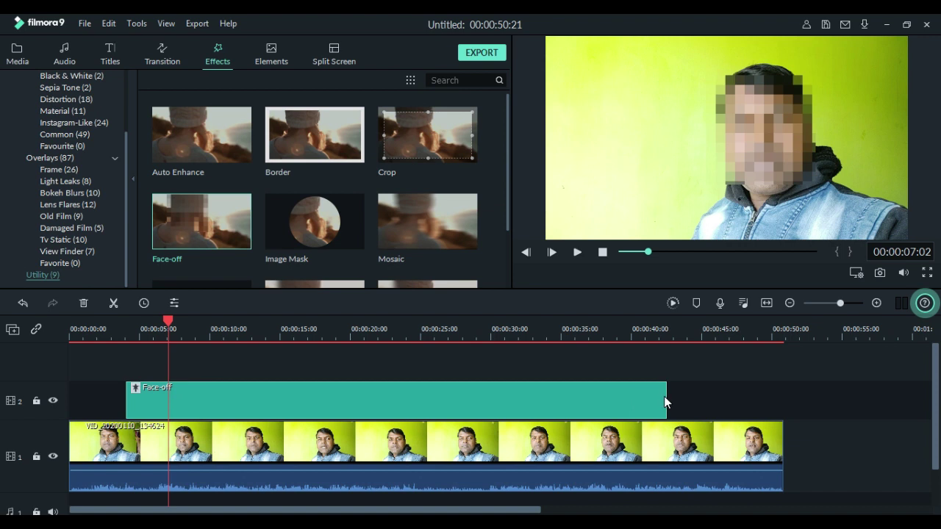
pyautogui.moveTo(665, 398); pyautogui.dragTo(474, 401)
pyautogui.moveTo(366, 400); pyautogui.dragTo(267, 400)
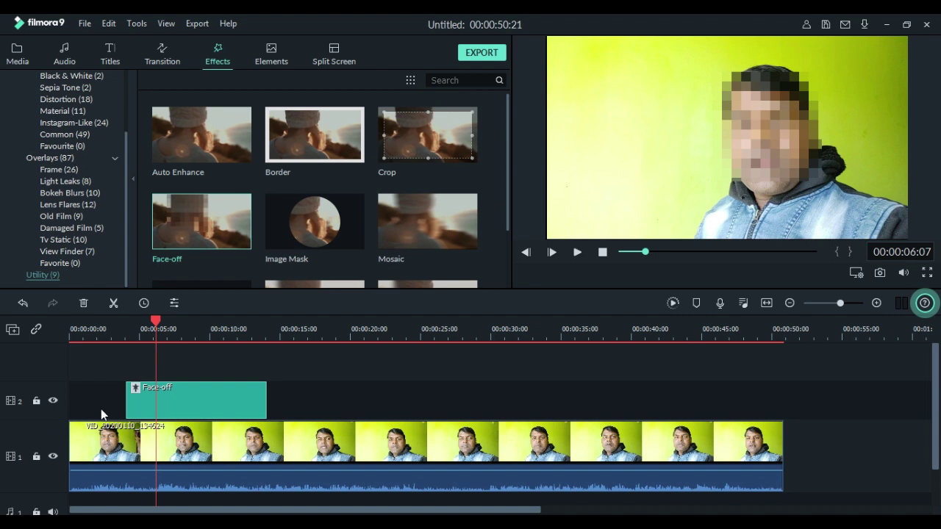
# Step: Delete the Face-off effect and add a new one on track 2 starting at about 9 seconds
pyautogui.click(83, 306)
pyautogui.moveTo(176, 219); pyautogui.dragTo(156, 438)
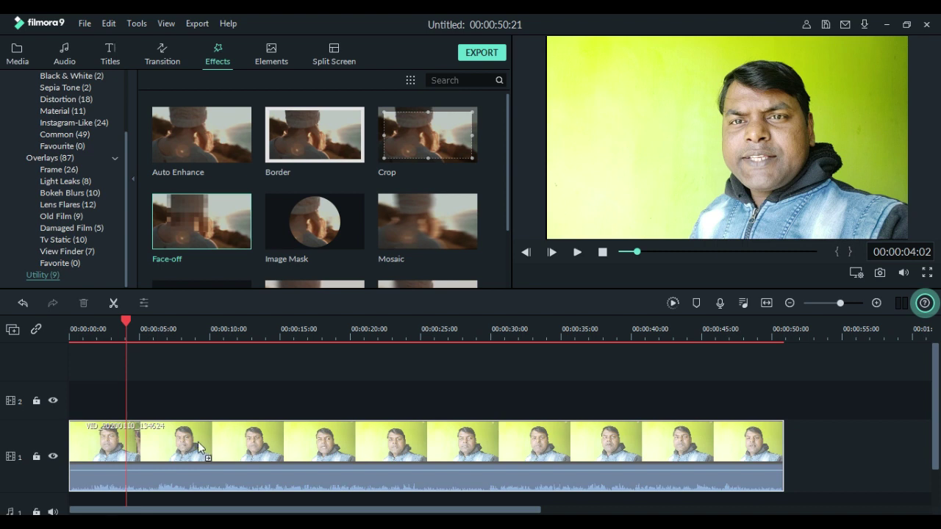
pyautogui.moveTo(197, 442); pyautogui.dragTo(197, 406)
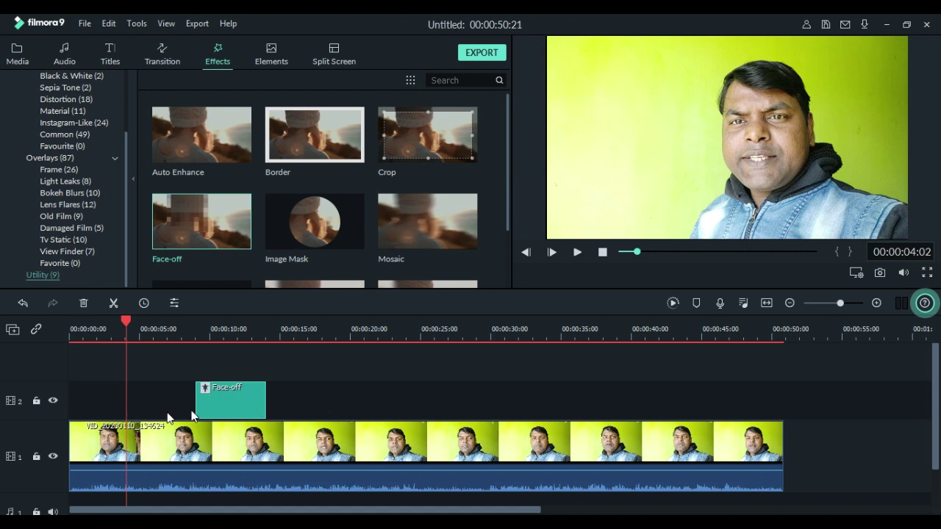
# Step: Open the new Face-off effect's settings, apply the blushing smiley preset face and preview it
pyautogui.doubleClick(230, 398)
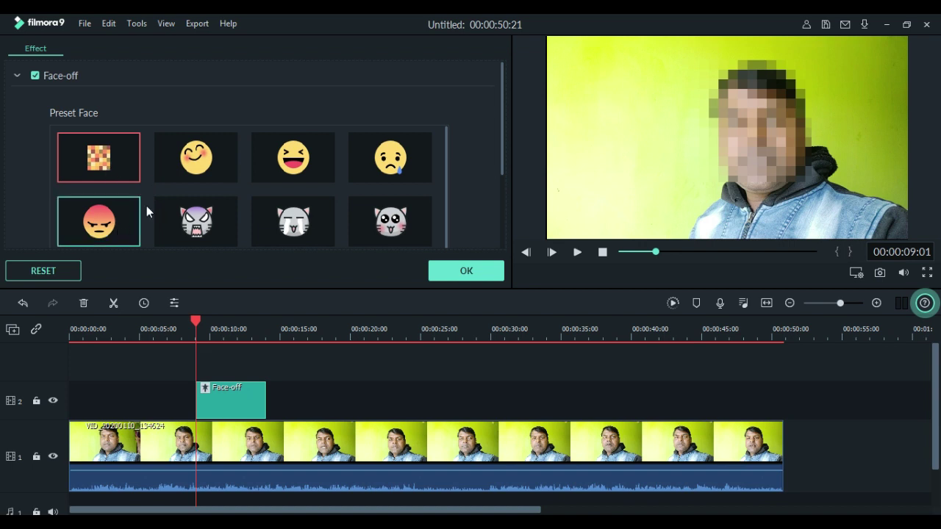
pyautogui.click(206, 165)
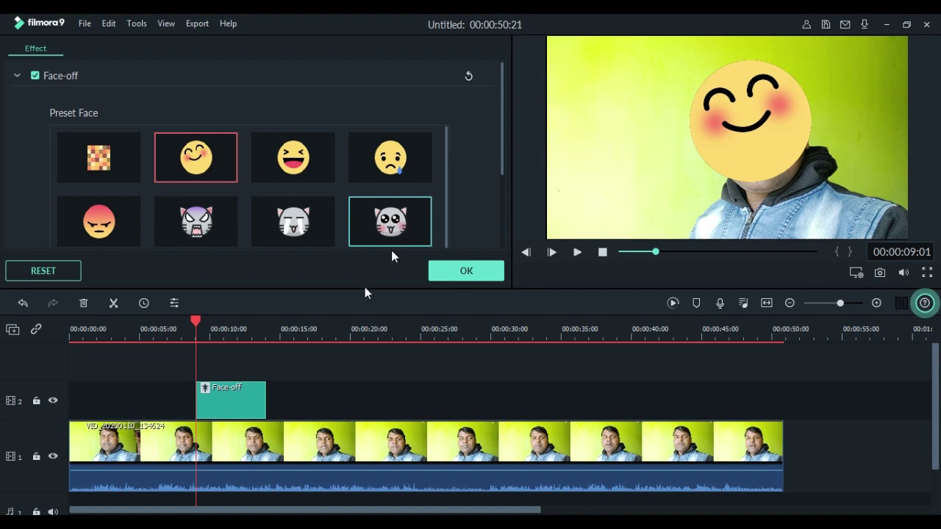
pyautogui.click(578, 252)
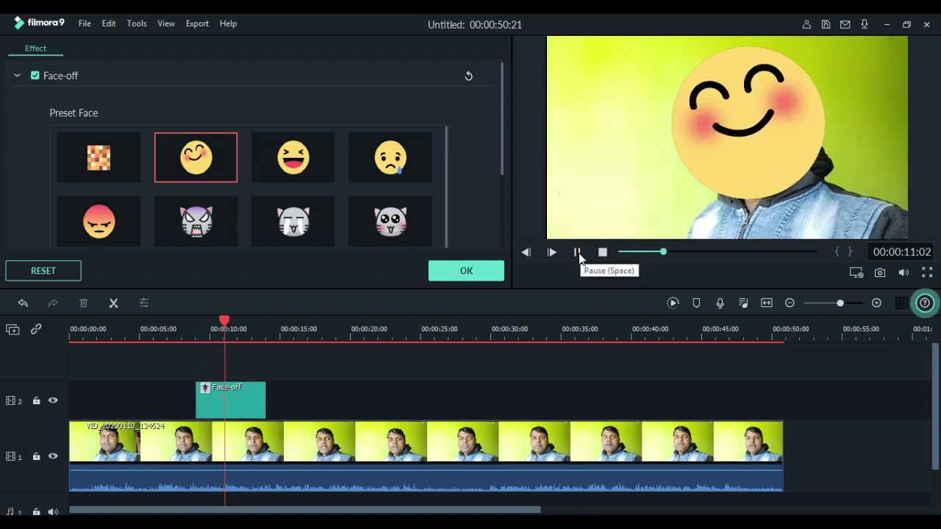
pyautogui.click(578, 252)
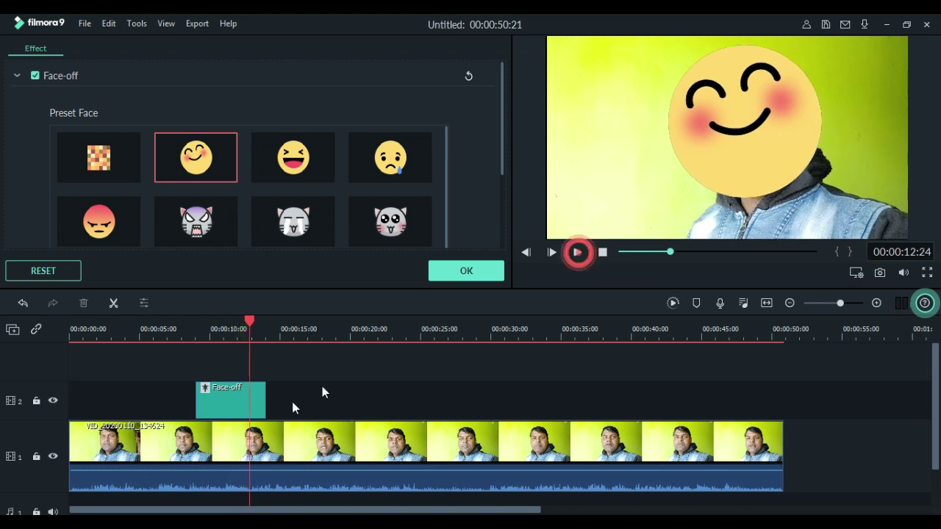
# Step: Extend the Face-off effect on track 2 to end at about 25 seconds and preview the longer section
pyautogui.click(266, 404)
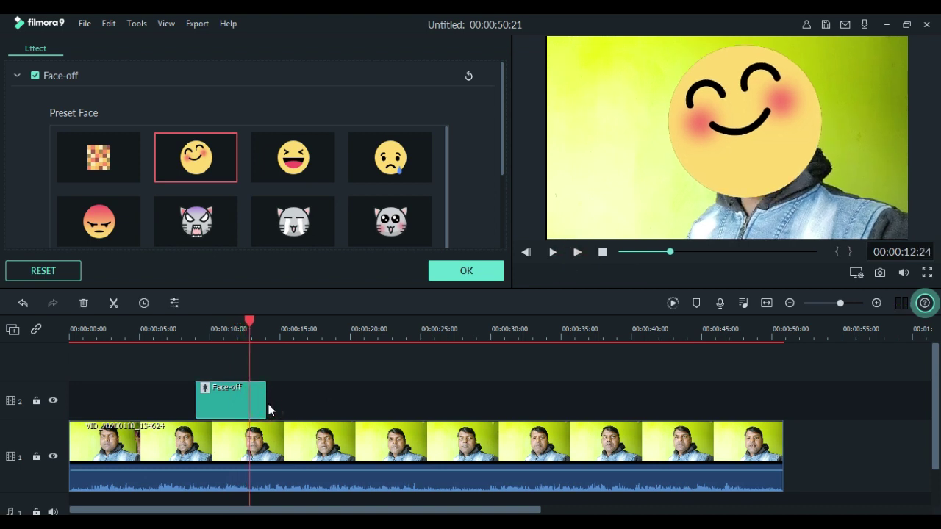
pyautogui.moveTo(267, 404); pyautogui.dragTo(417, 403)
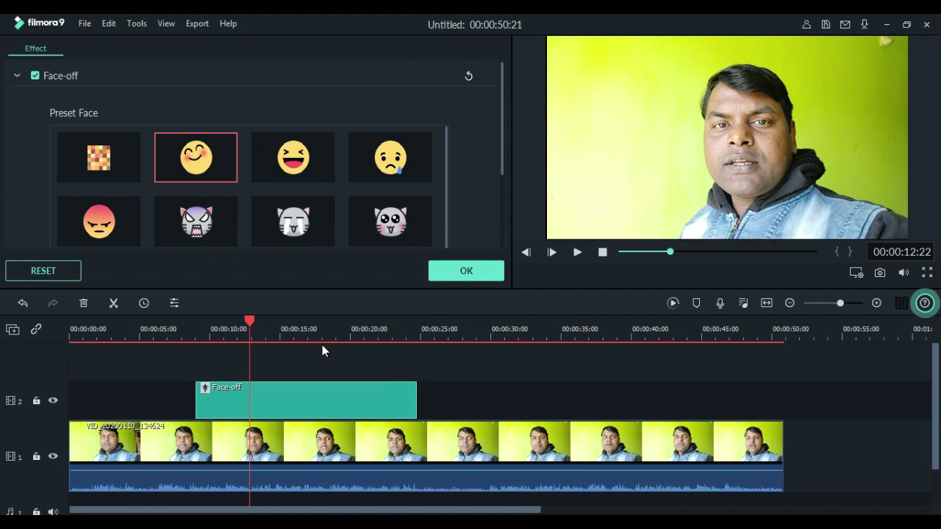
pyautogui.click(578, 252)
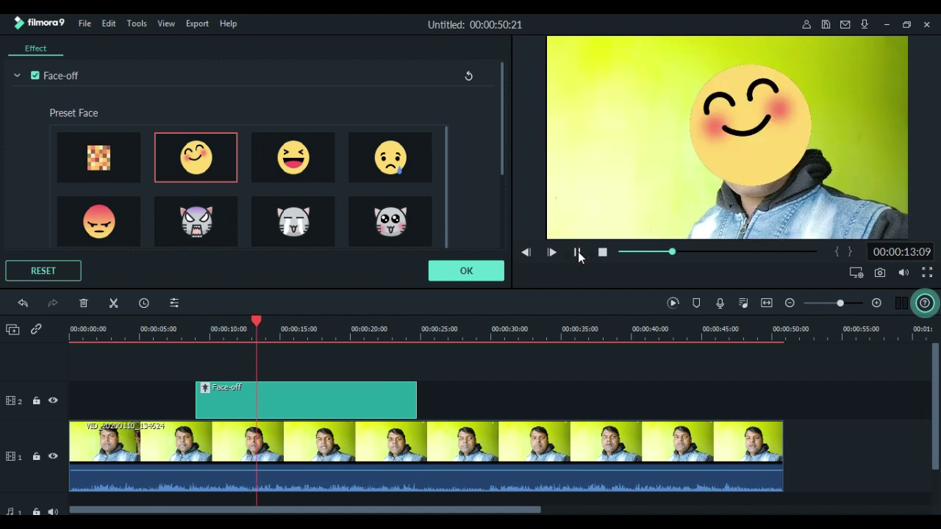
pyautogui.click(578, 252)
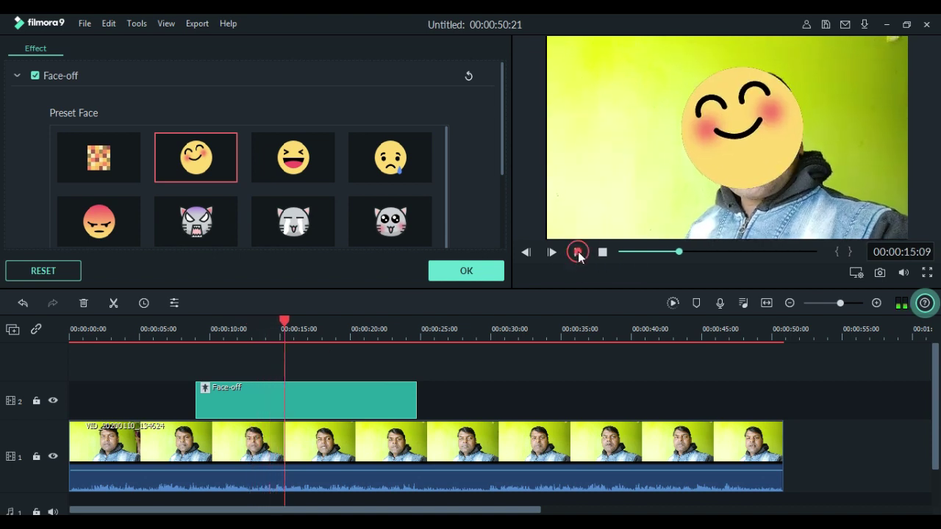
# Step: Apply the sad face with a teardrop as the Face-off preset and preview it
pyautogui.click(384, 163)
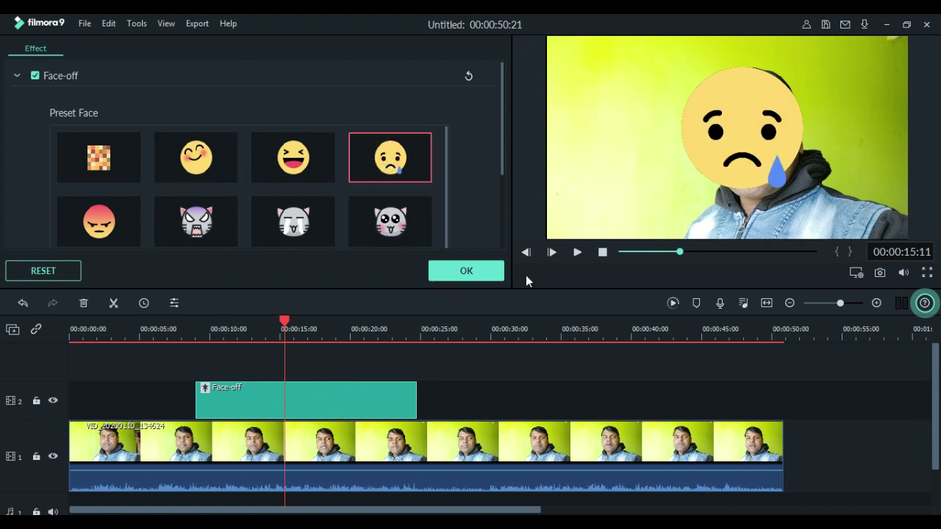
pyautogui.click(575, 252)
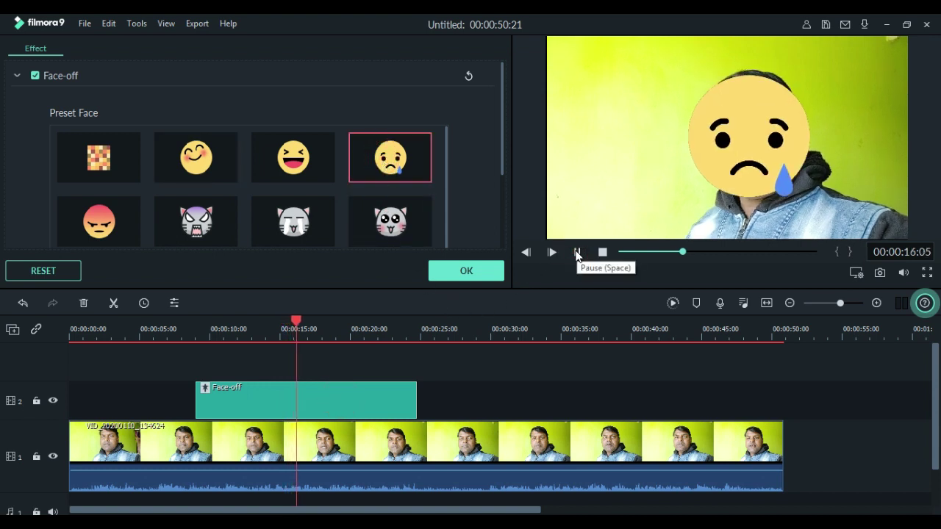
pyautogui.click(577, 252)
# Step: Change the Face-off preset to the wide-eyed blushing cat and preview it
pyautogui.moveTo(503, 160); pyautogui.dragTo(512, 213)
pyautogui.click(409, 144)
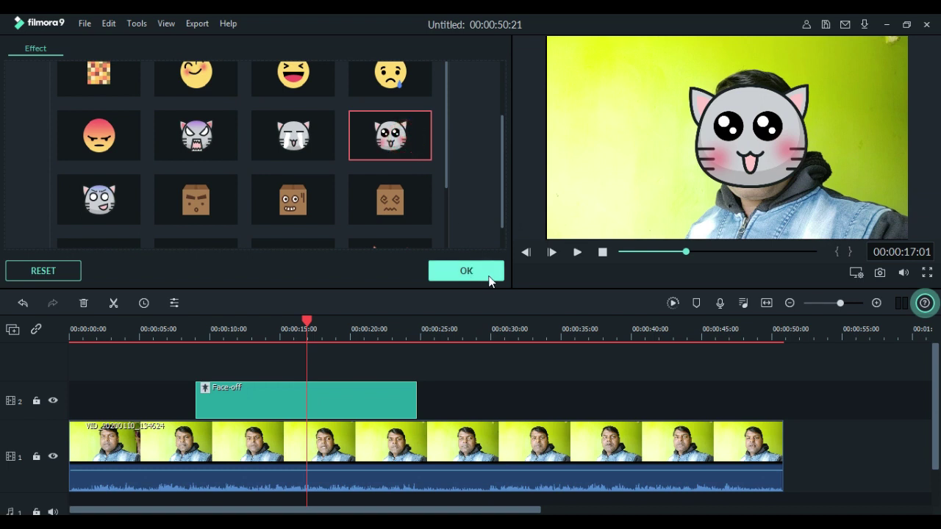
pyautogui.click(576, 253)
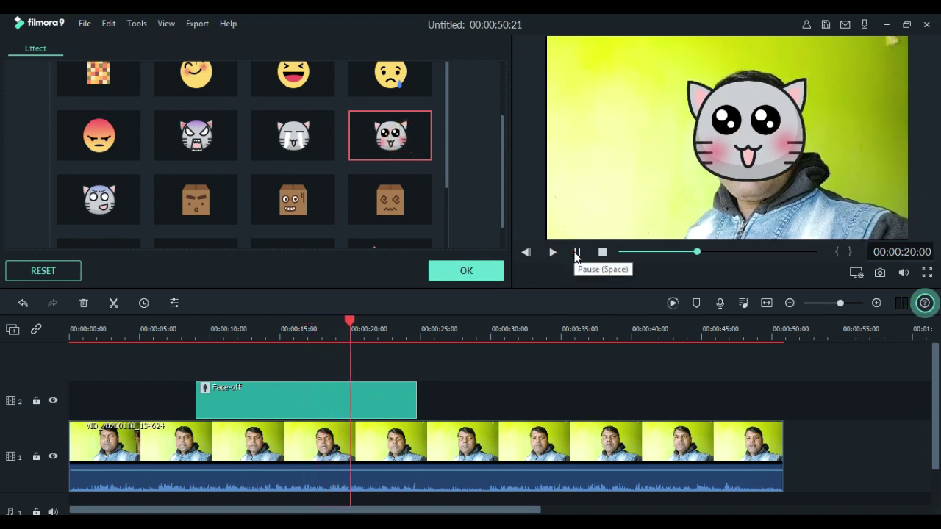
pyautogui.click(577, 253)
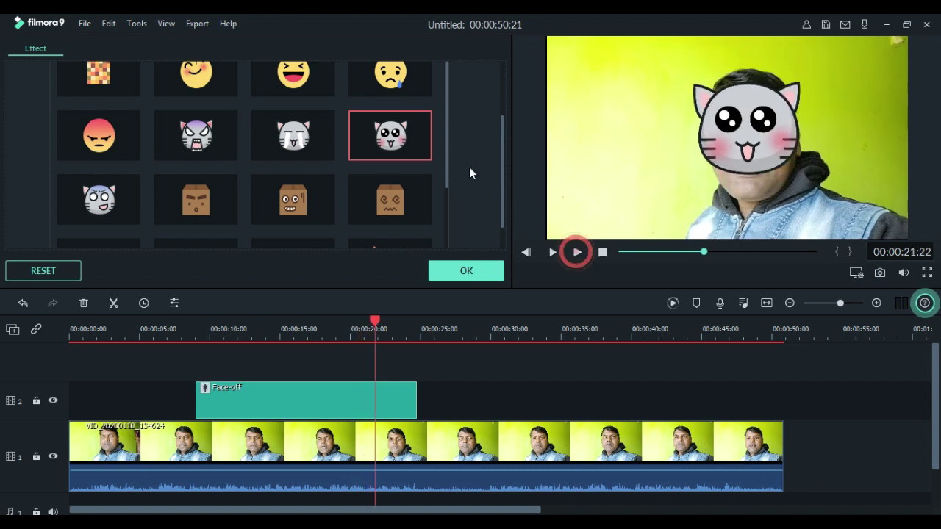
# Step: Move the playhead to about 14 seconds and try the angry cat preset before applying the red angry face
pyautogui.scroll(3, 452, 188)
pyautogui.moveTo(446, 173); pyautogui.dragTo(448, 227)
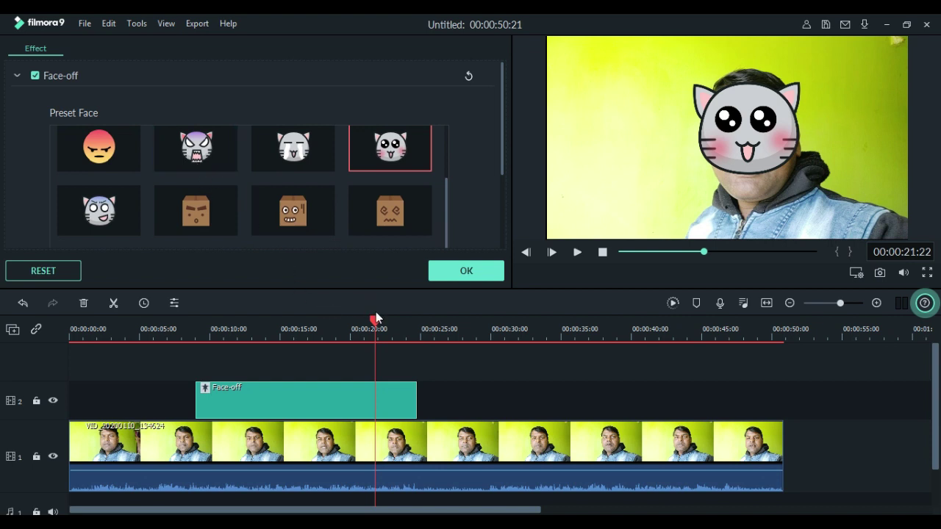
pyautogui.moveTo(376, 317); pyautogui.dragTo(266, 324)
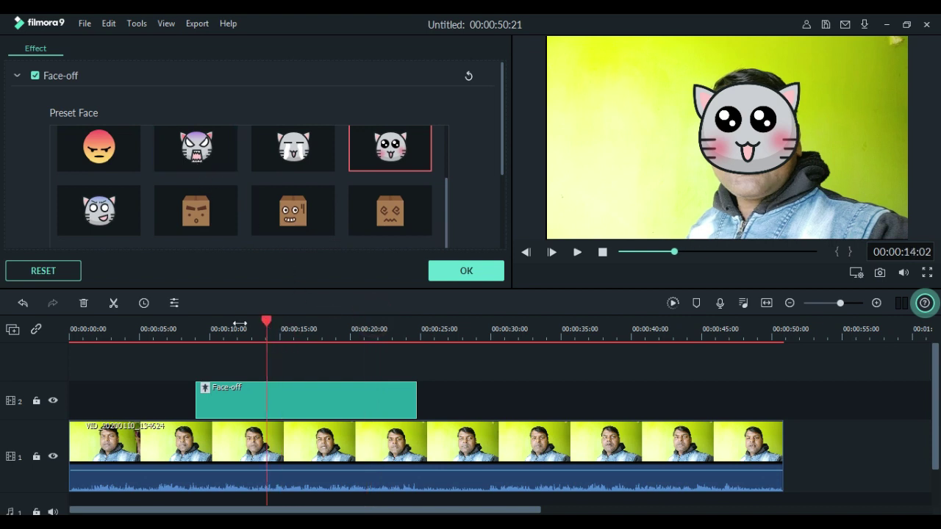
pyautogui.click(192, 150)
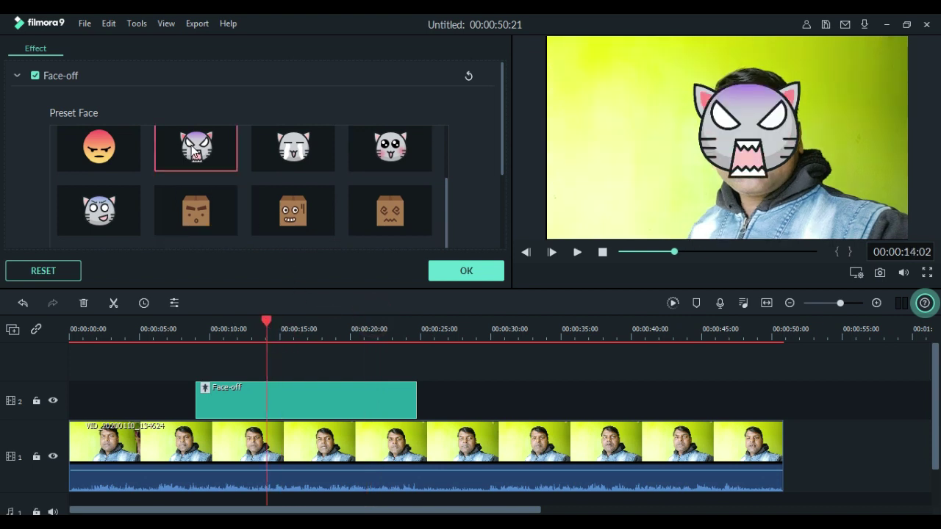
pyautogui.click(103, 172)
# Step: Change the Face-off preset to the pink long-eared animal face and preview it
pyautogui.moveTo(502, 159); pyautogui.dragTo(501, 231)
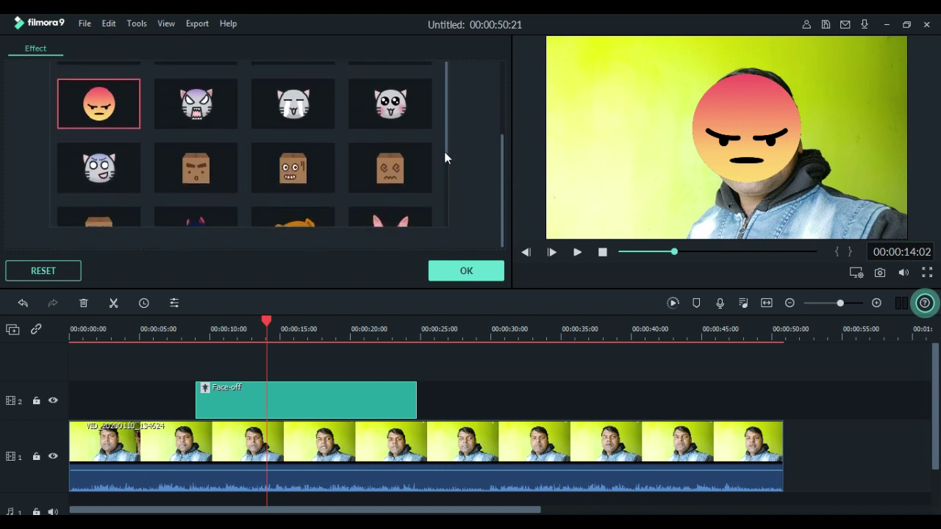
pyautogui.moveTo(445, 154); pyautogui.dragTo(449, 226)
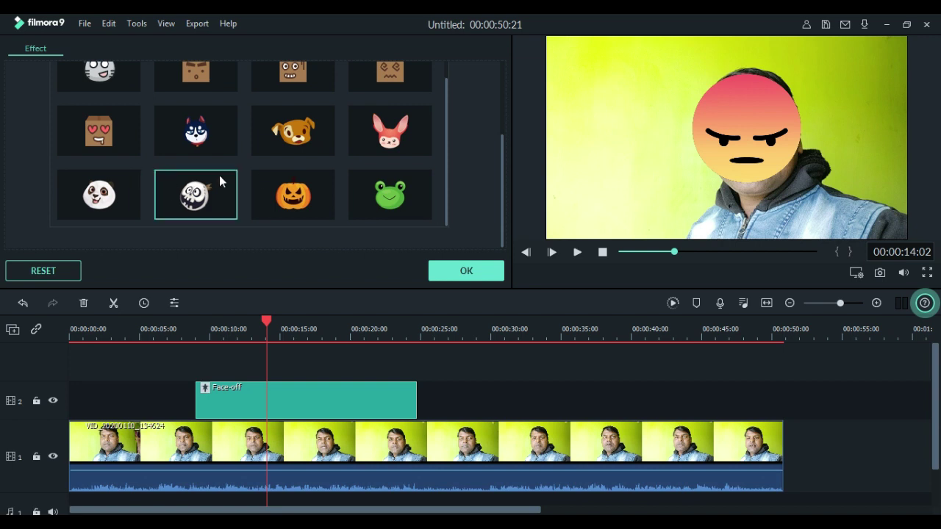
pyautogui.click(366, 141)
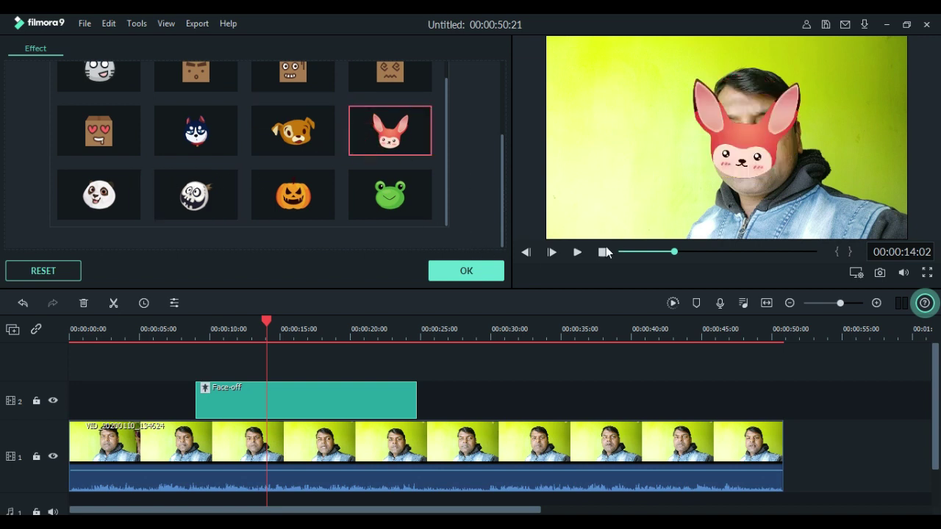
pyautogui.click(578, 252)
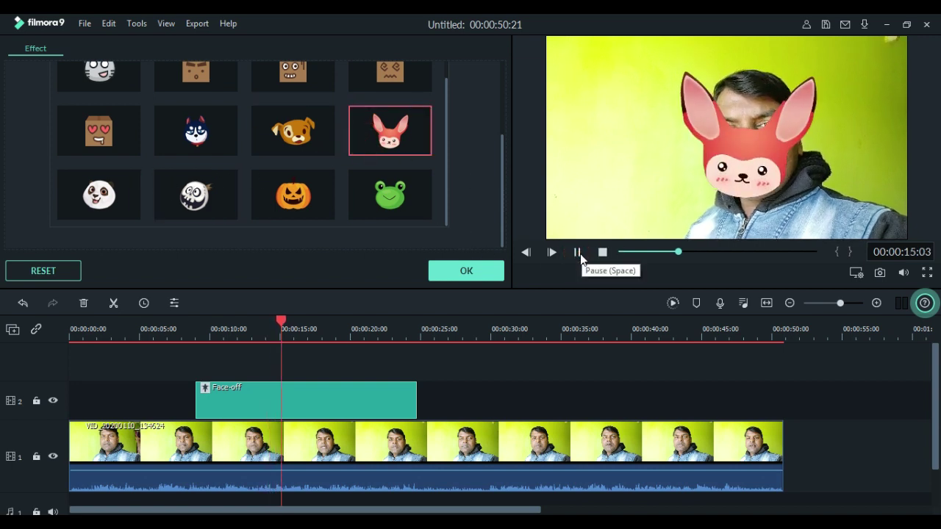
pyautogui.click(579, 252)
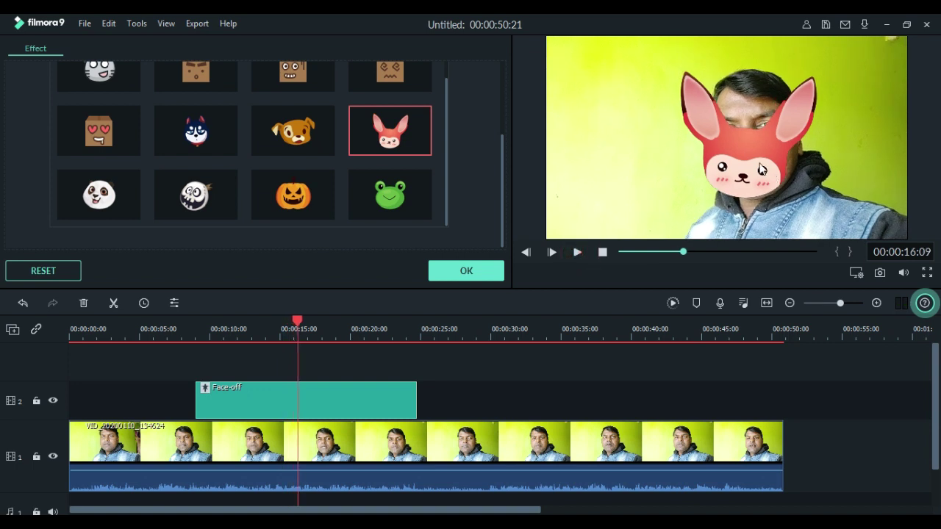
# Step: Reopen the settings of the Face-off effect on track 2 and try the laughing face preset
pyautogui.click(762, 169)
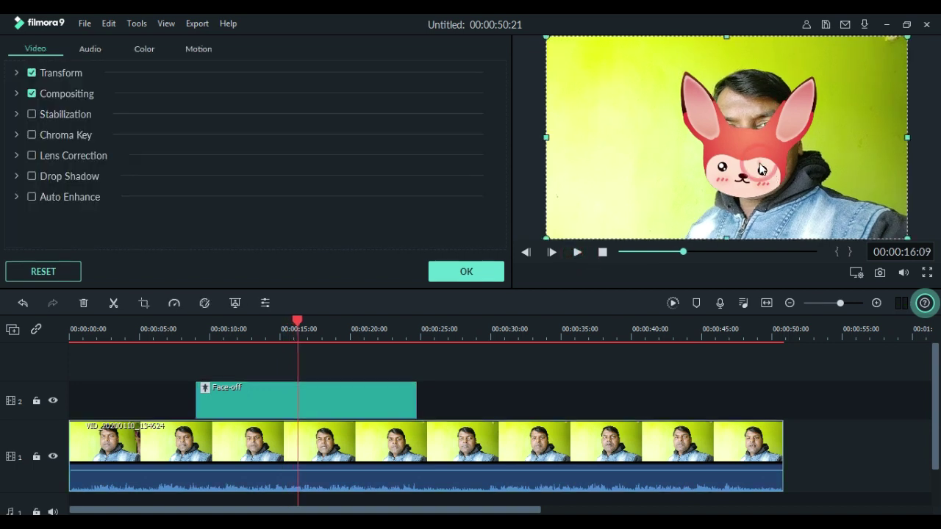
pyautogui.click(482, 270)
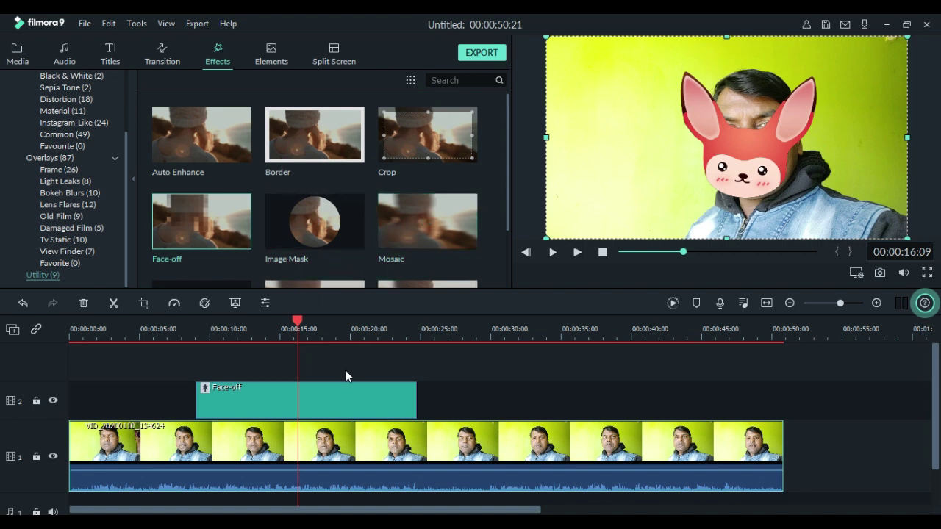
pyautogui.doubleClick(334, 390)
pyautogui.scroll(-2, 284, 220)
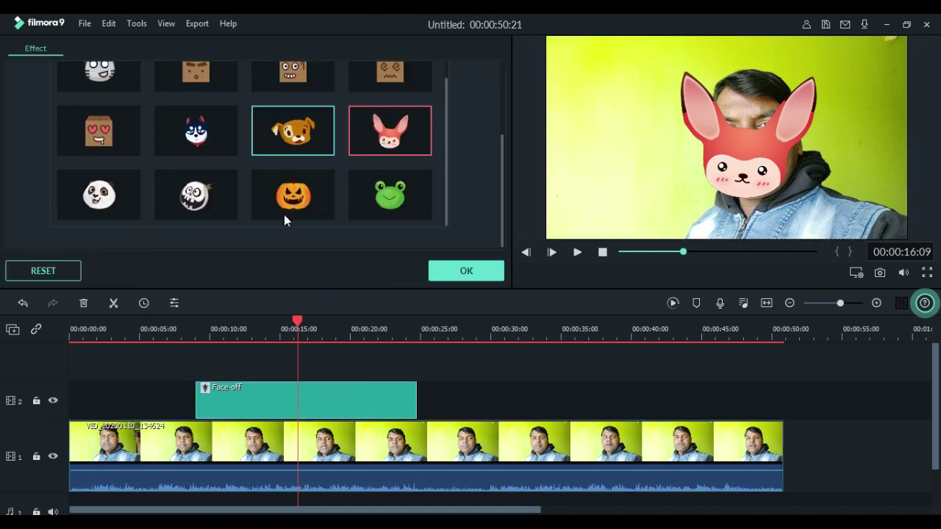
pyautogui.scroll(3, 312, 198)
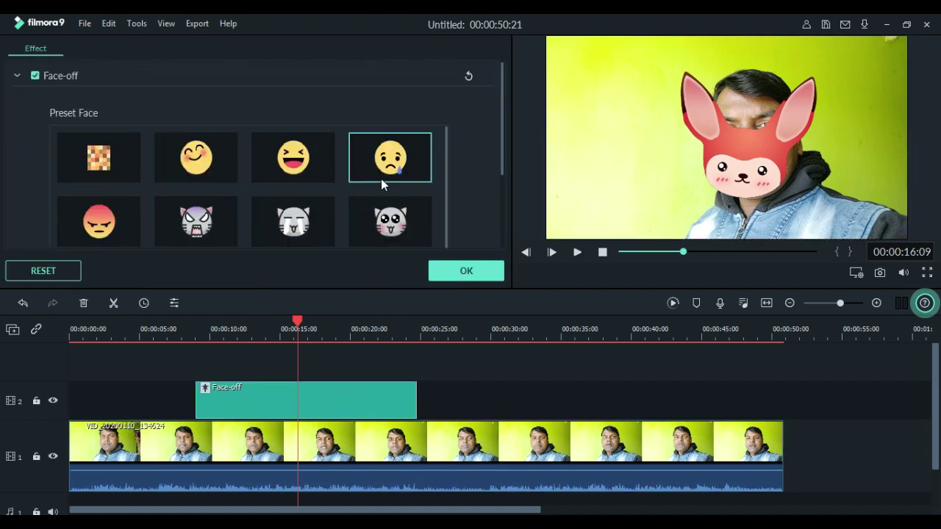
pyautogui.click(298, 164)
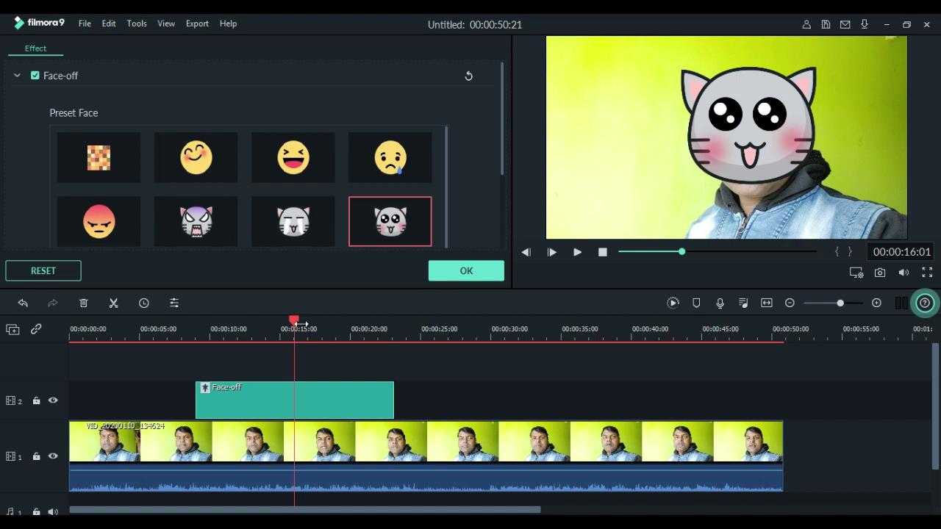
# Step: Split the Face-off effect on track 2 into four segments at about 12, 16 and 19 seconds
pyautogui.moveTo(292, 320); pyautogui.dragTo(241, 327)
pyautogui.click(269, 397)
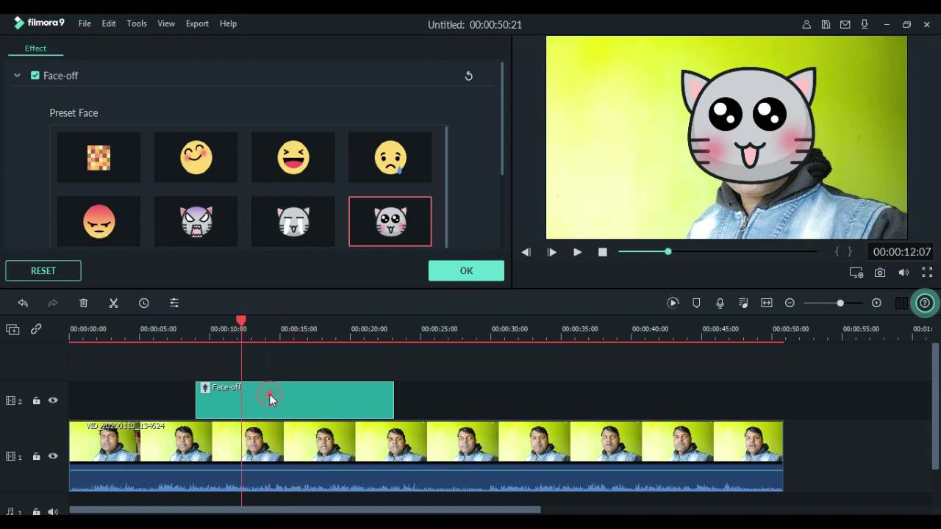
pyautogui.click(112, 303)
pyautogui.click(293, 328)
pyautogui.moveTo(302, 333); pyautogui.dragTo(297, 333)
pyautogui.click(314, 385)
pyautogui.click(116, 305)
pyautogui.moveTo(301, 321); pyautogui.dragTo(342, 327)
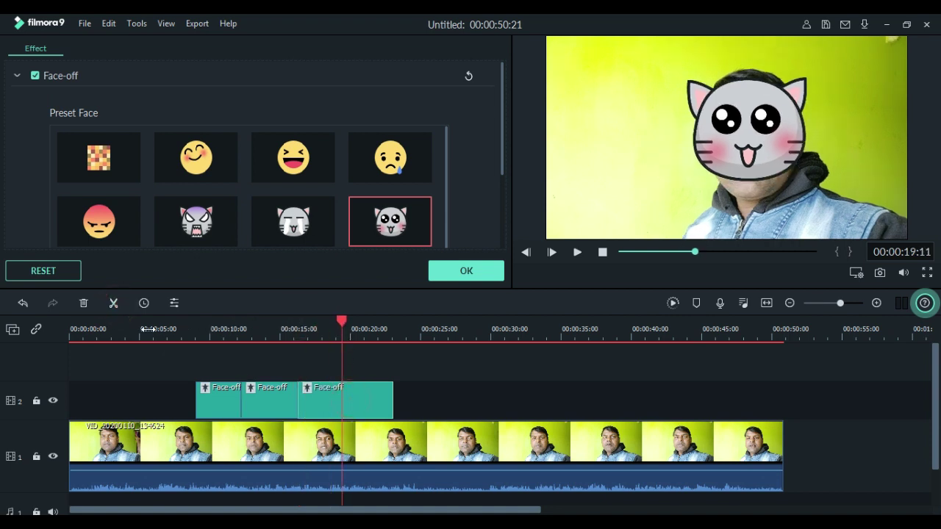
pyautogui.click(114, 304)
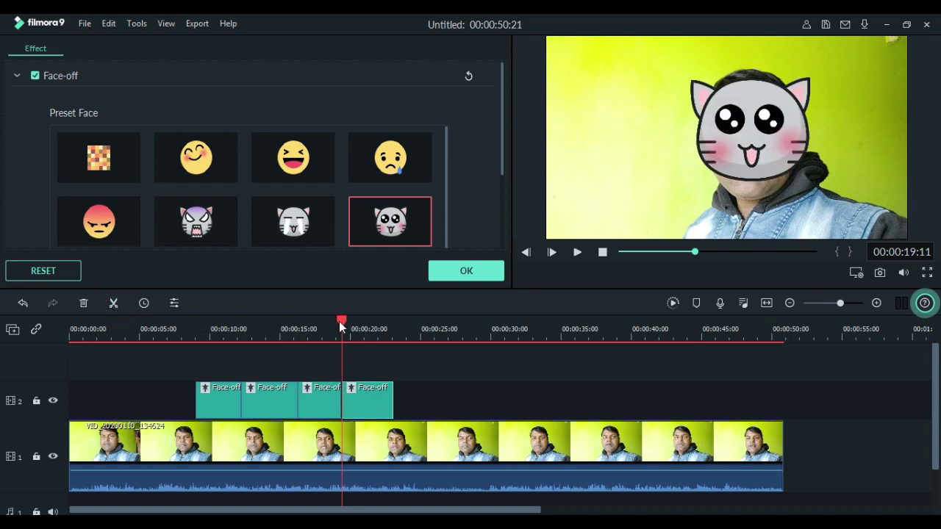
# Step: Apply the sad face with a teardrop to the second Face-off segment, with the playhead at about 13 seconds
pyautogui.moveTo(341, 320); pyautogui.dragTo(225, 339)
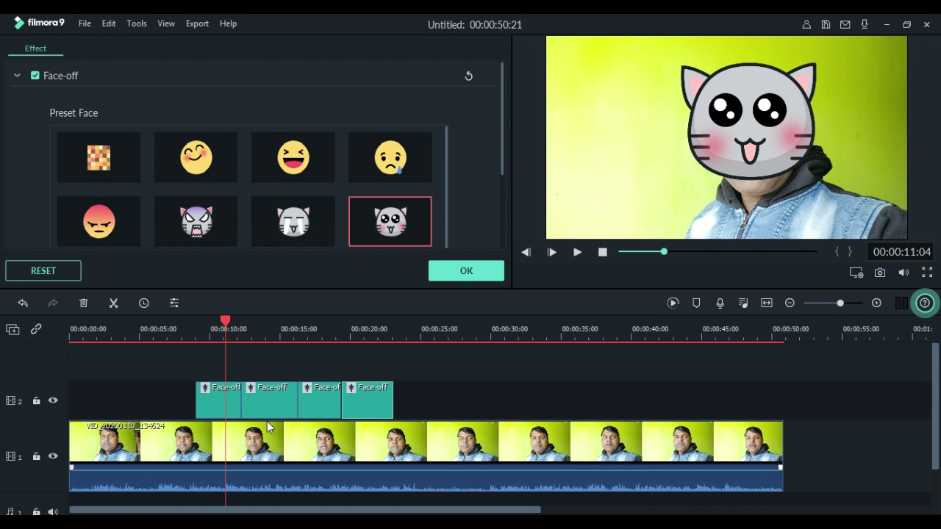
pyautogui.click(267, 411)
pyautogui.moveTo(226, 327); pyautogui.dragTo(258, 334)
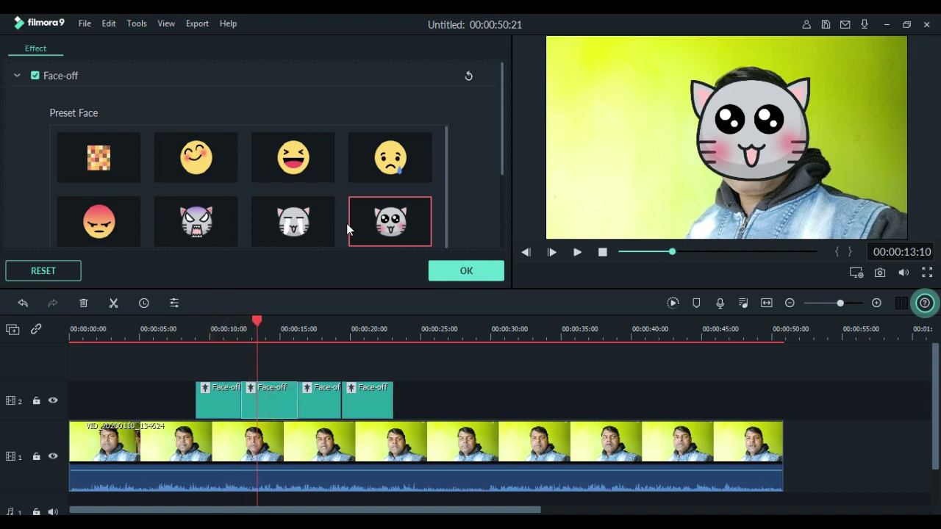
pyautogui.click(394, 172)
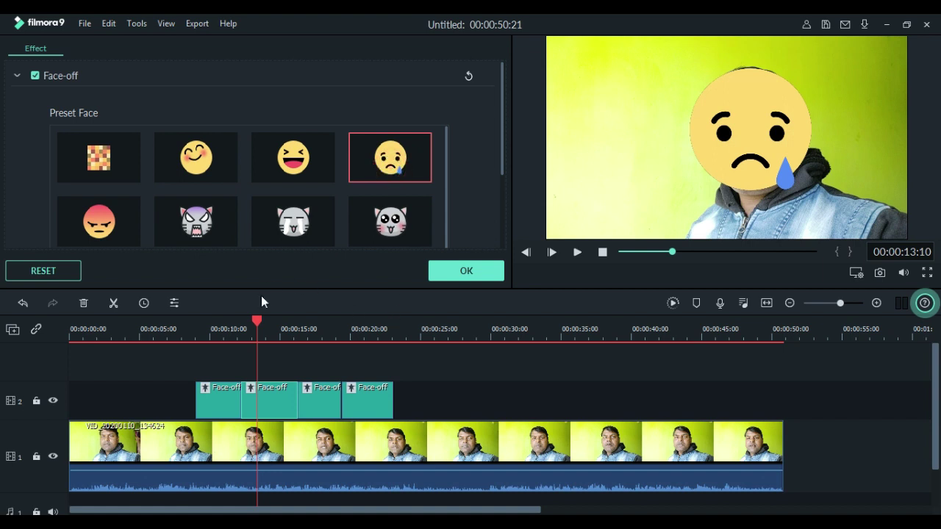
# Step: Apply the pink long-eared animal face to the third Face-off segment, with the playhead at about 17 seconds
pyautogui.moveTo(258, 326); pyautogui.dragTo(311, 324)
pyautogui.click(323, 399)
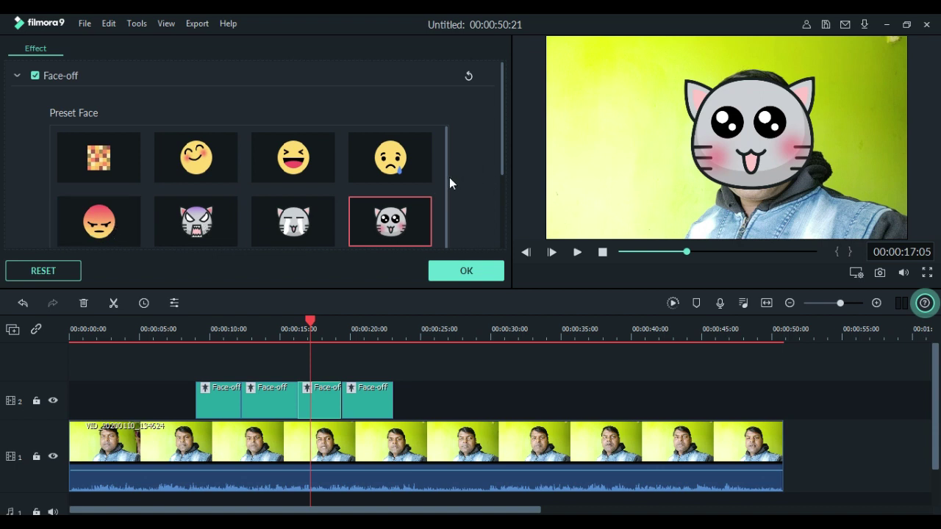
pyautogui.click(504, 154)
pyautogui.moveTo(503, 171); pyautogui.dragTo(506, 221)
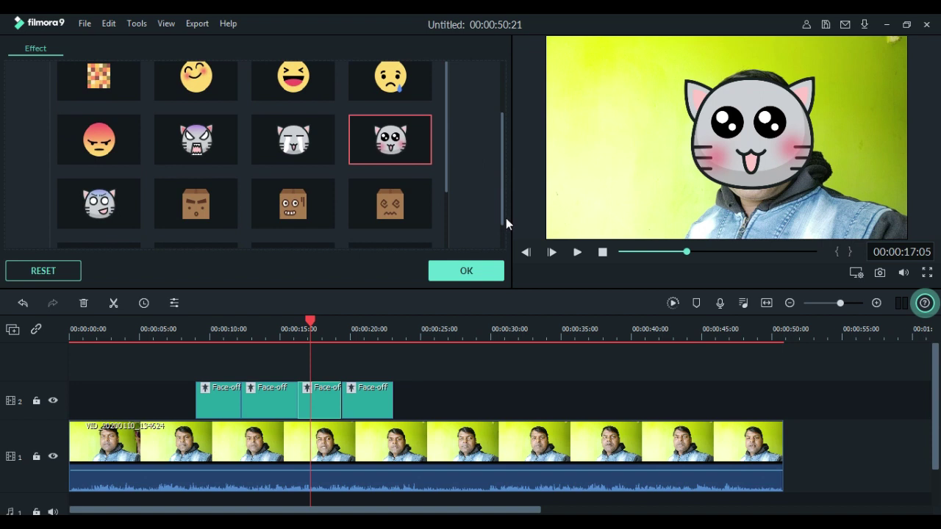
pyautogui.scroll(2, 453, 180)
pyautogui.moveTo(445, 174); pyautogui.dragTo(450, 244)
pyautogui.click(417, 240)
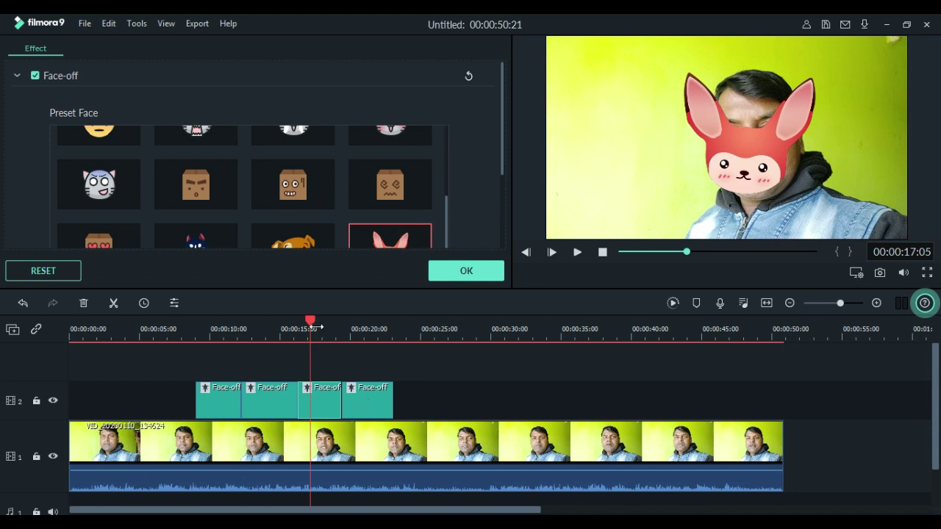
# Step: Apply the red angry face to the fourth Face-off segment and play the timeline from about 8 seconds
pyautogui.moveTo(351, 328); pyautogui.dragTo(358, 328)
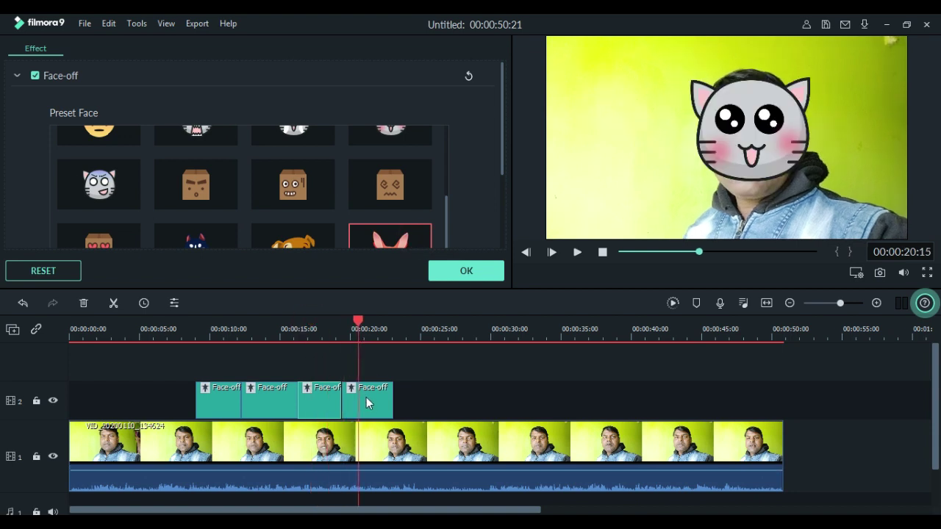
pyautogui.click(365, 398)
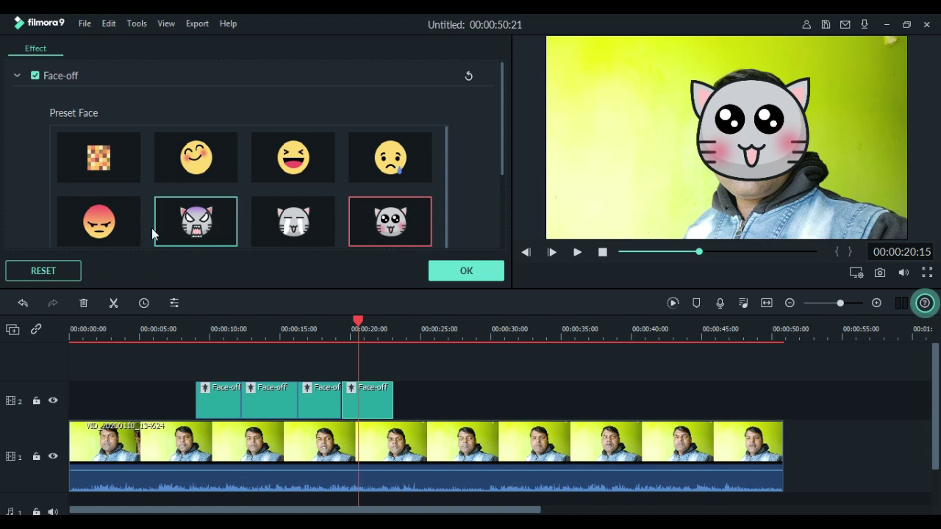
pyautogui.click(100, 222)
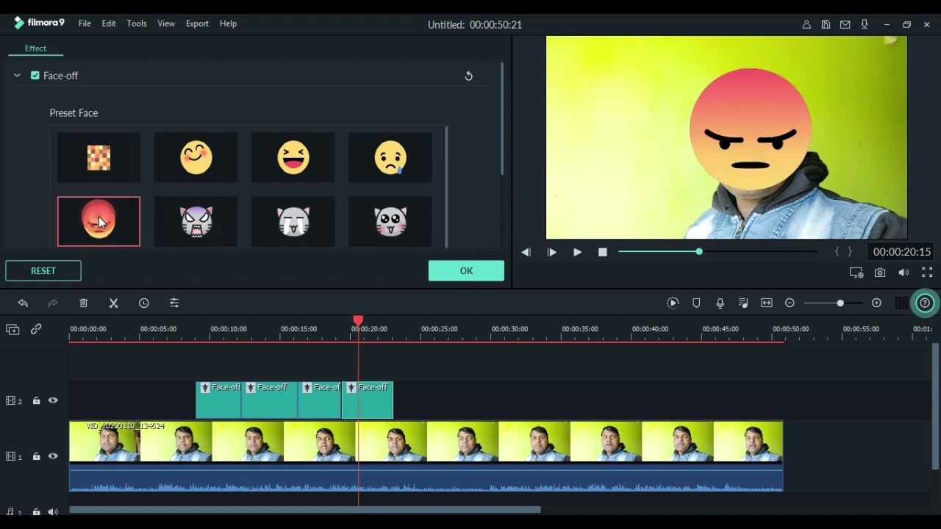
pyautogui.moveTo(359, 320); pyautogui.dragTo(187, 329)
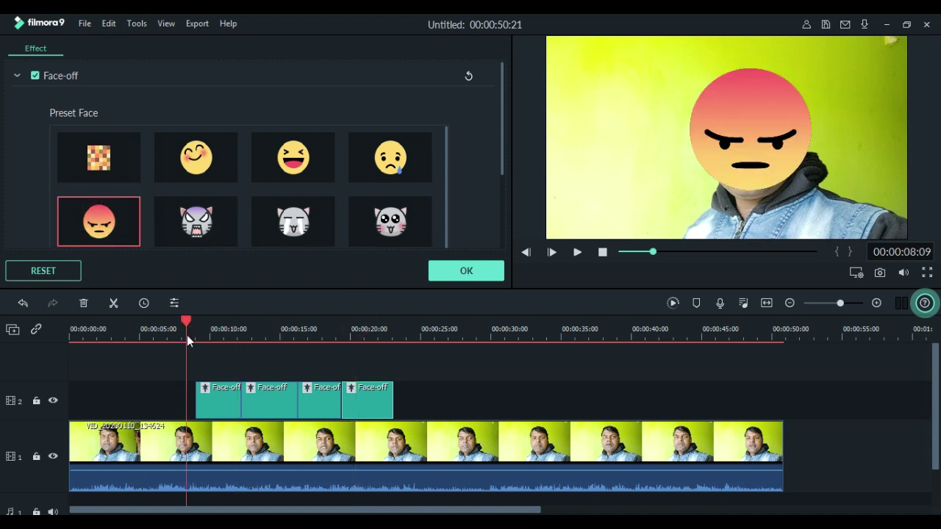
pyautogui.click(578, 253)
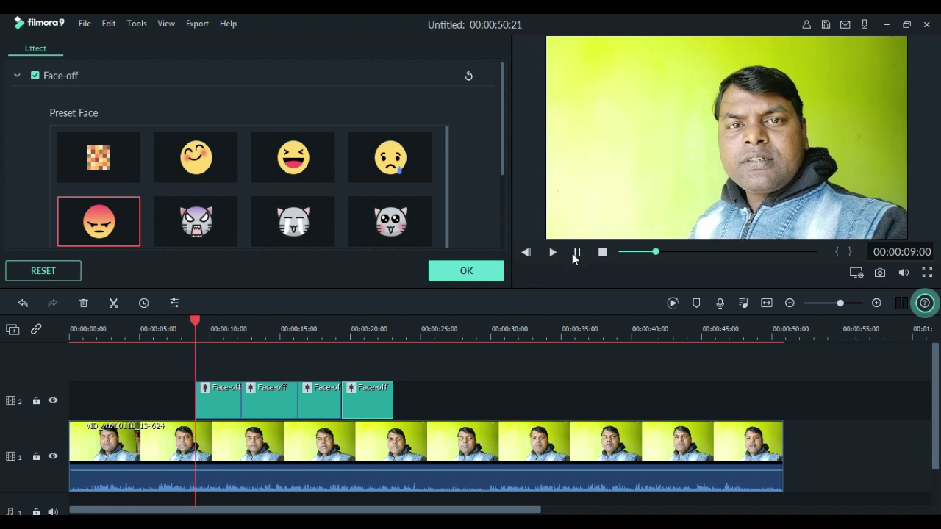